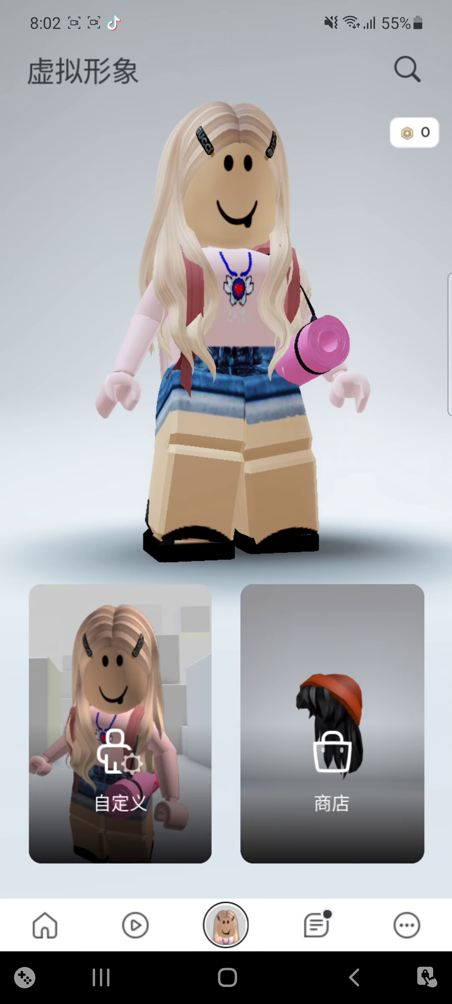
Open the avatar editor from the Customize (自定义) card on the Avatar page.
click(121, 724)
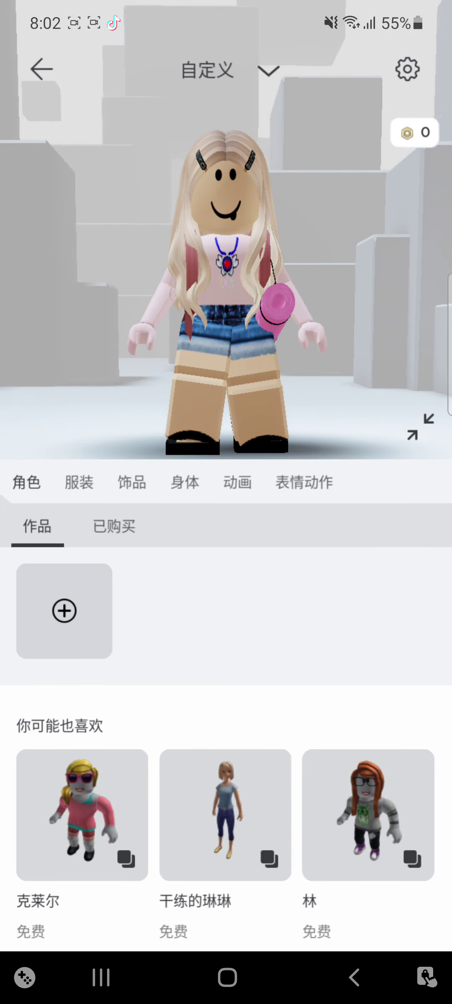
Review the worn clothing and the Head, Face, Neck and Shoulder accessories.
click(79, 481)
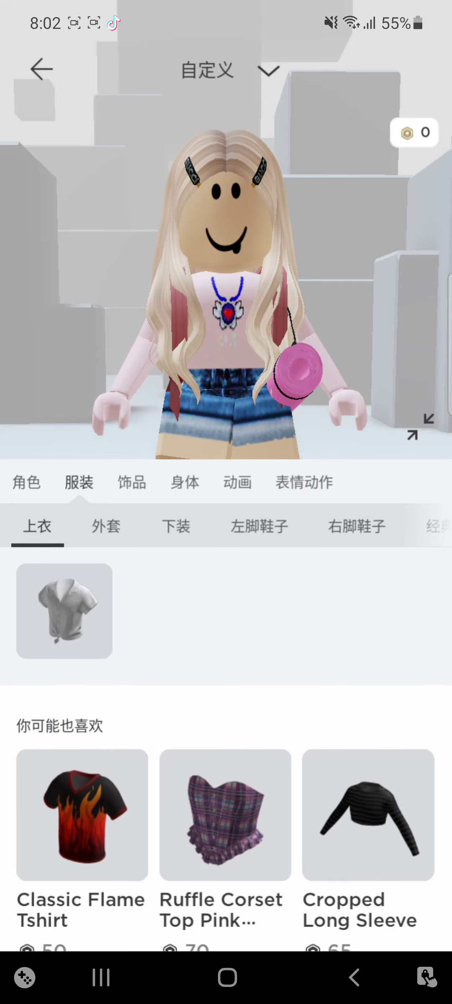
click(26, 481)
click(131, 482)
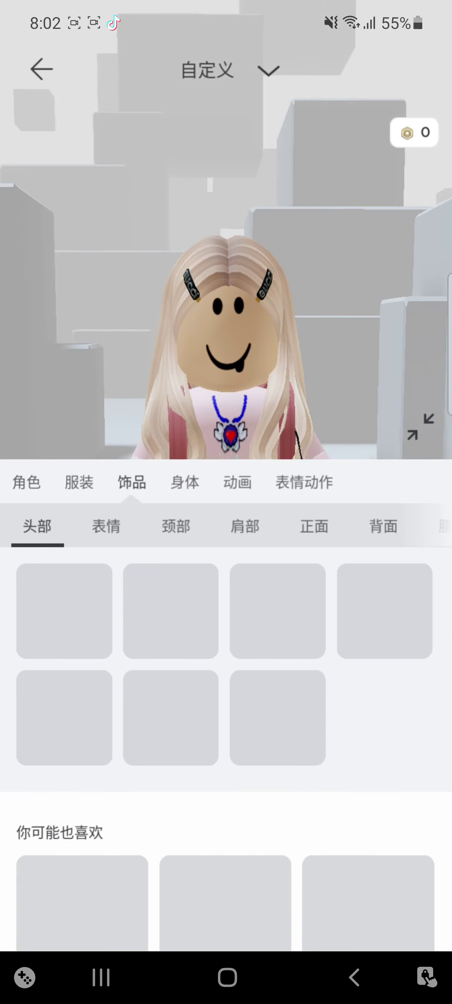
click(105, 526)
click(176, 526)
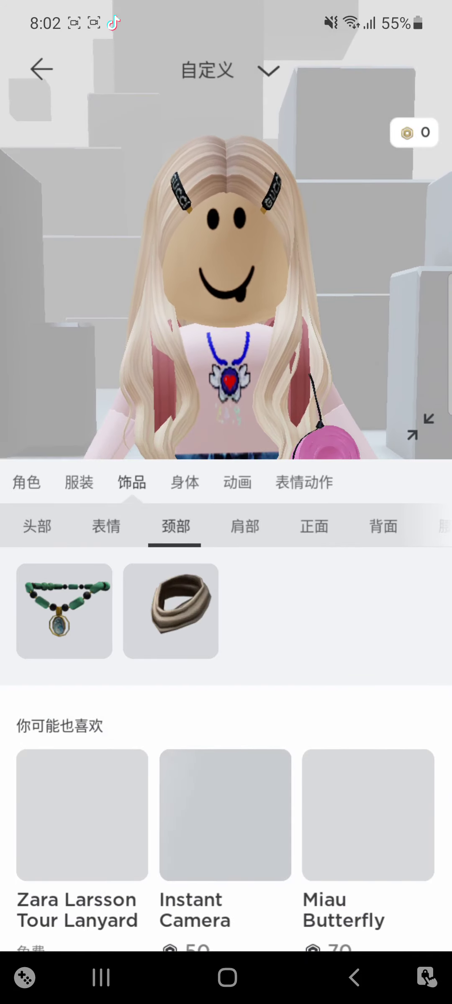
click(244, 526)
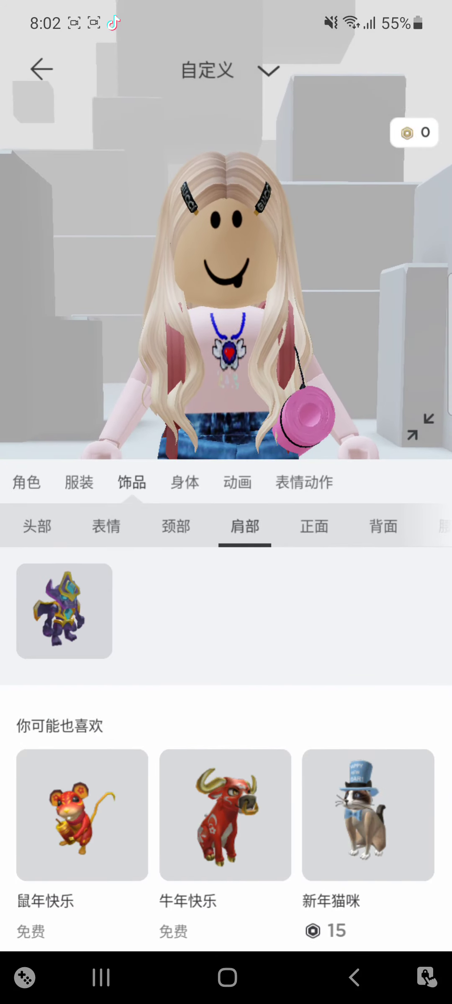
Check the Front and Back accessories and unequip the pink backpack.
click(314, 526)
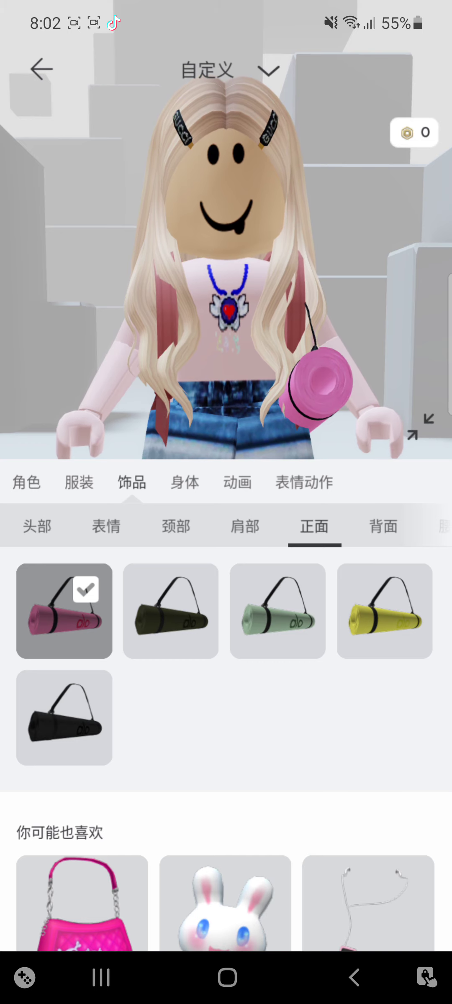
scroll(227, 706, down, 3)
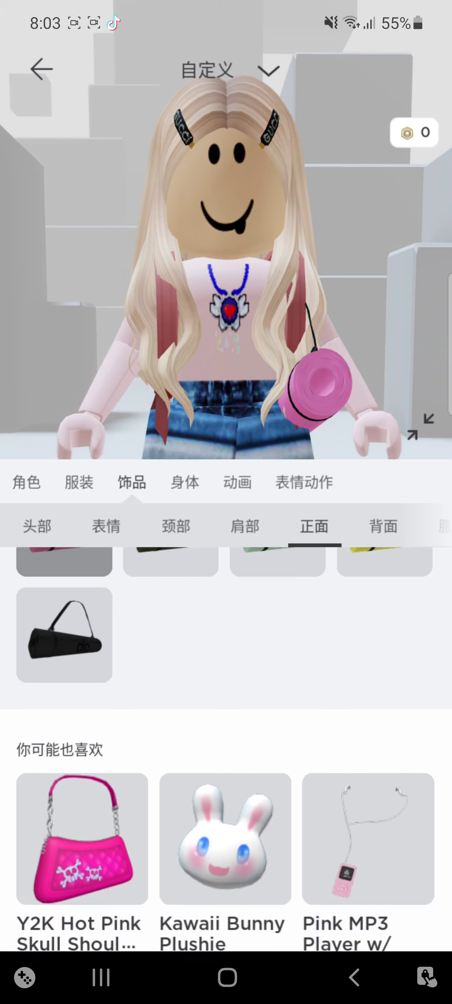
scroll(226, 707, up, 3)
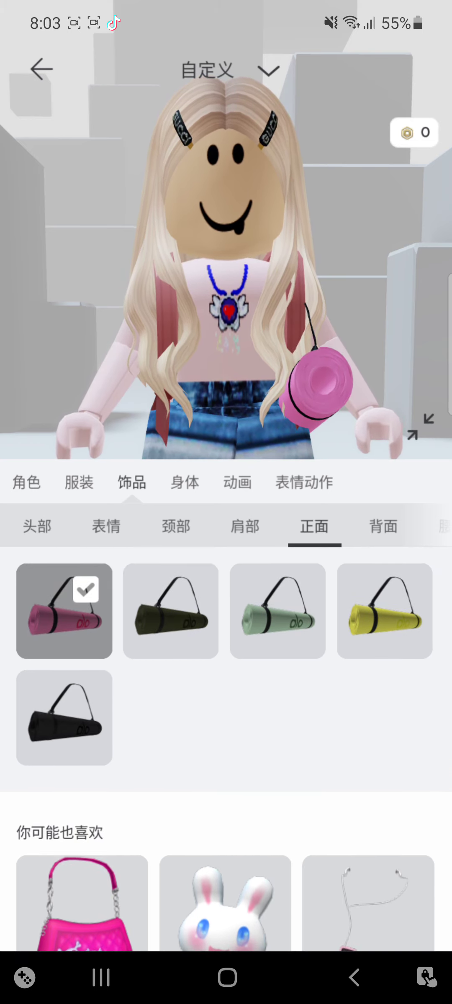
click(383, 526)
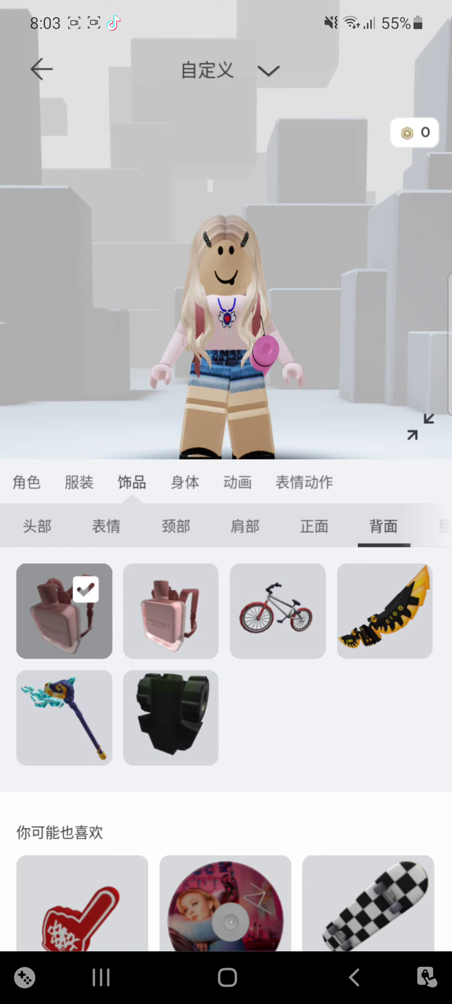
click(64, 611)
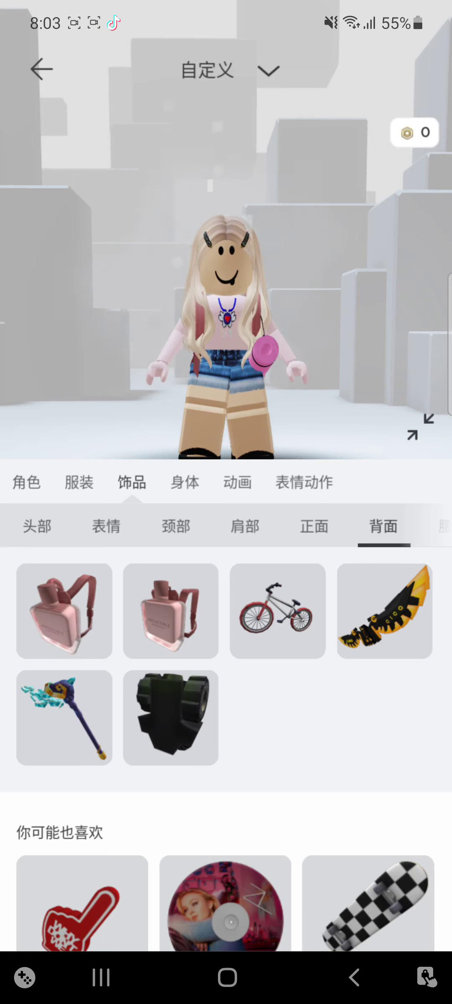
click(64, 612)
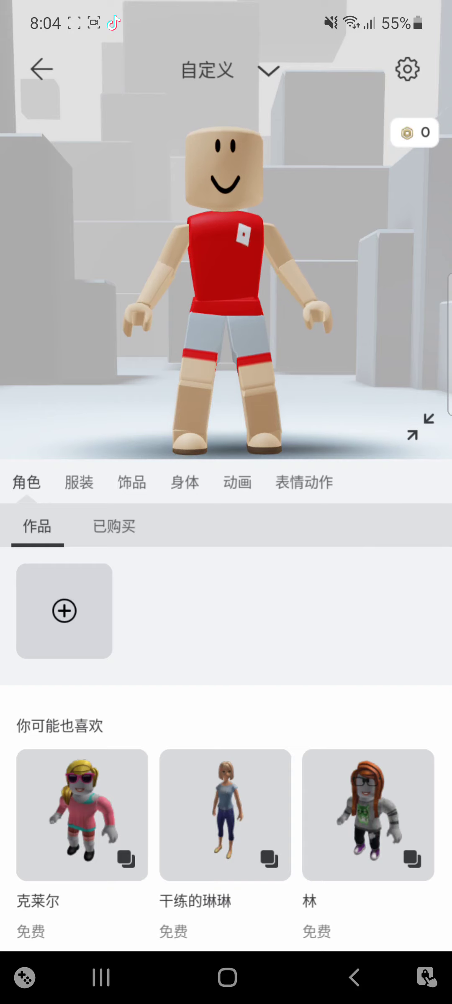
Show the Body tab's Skin colour palette for the default red-outfit avatar.
click(184, 482)
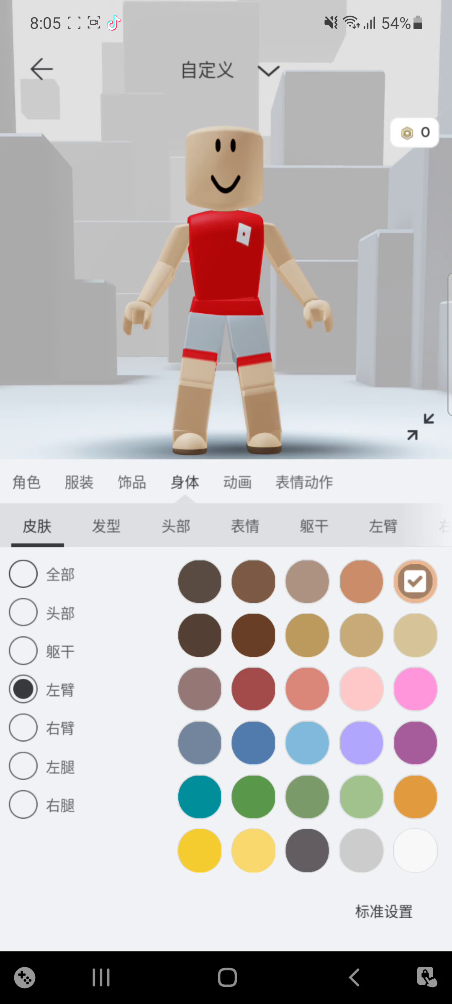
Colour the left arm, right arm and torso light pink.
click(362, 688)
click(43, 729)
click(360, 689)
click(43, 651)
click(361, 689)
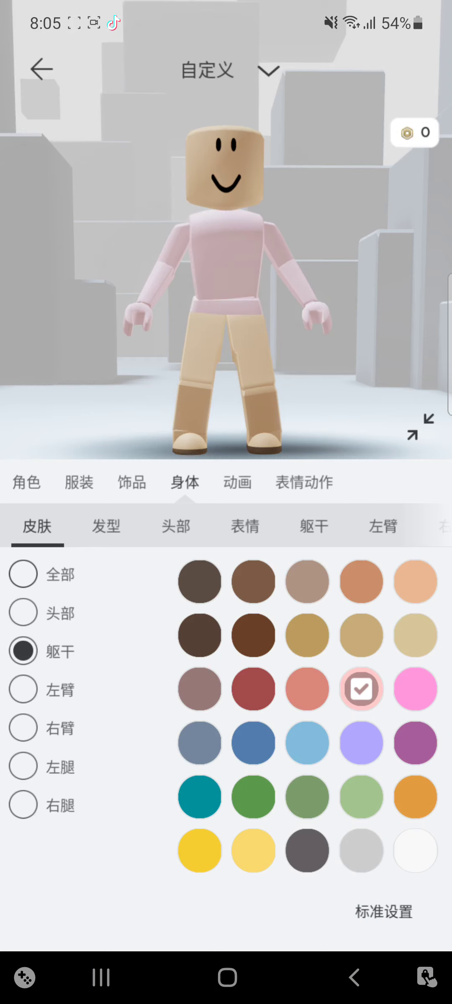
Rotate the avatar, dismiss the phone shortcut panel, and show the face options.
drag(275, 275, 157, 274)
drag(446, 314, 314, 314)
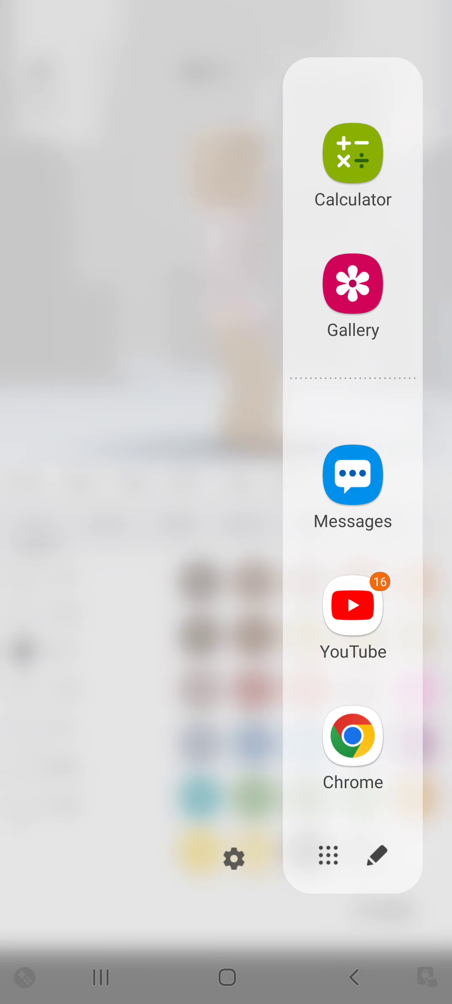
click(117, 314)
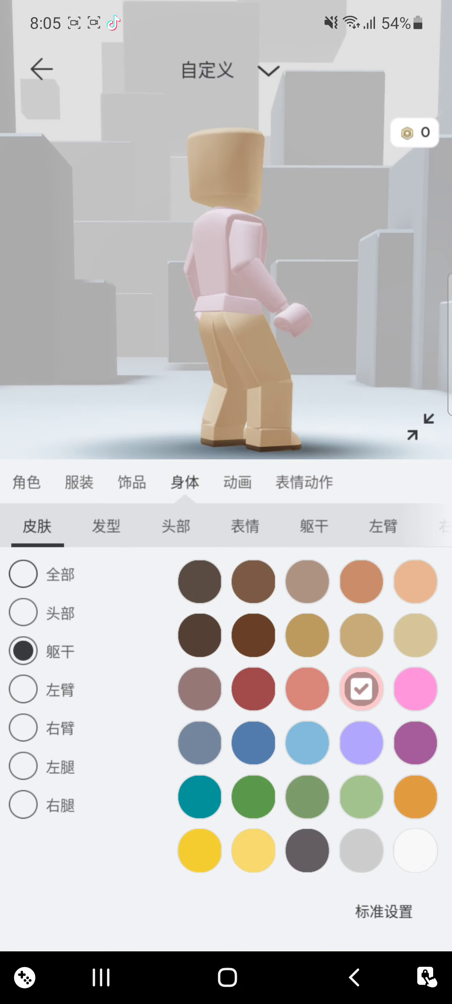
click(314, 526)
click(245, 526)
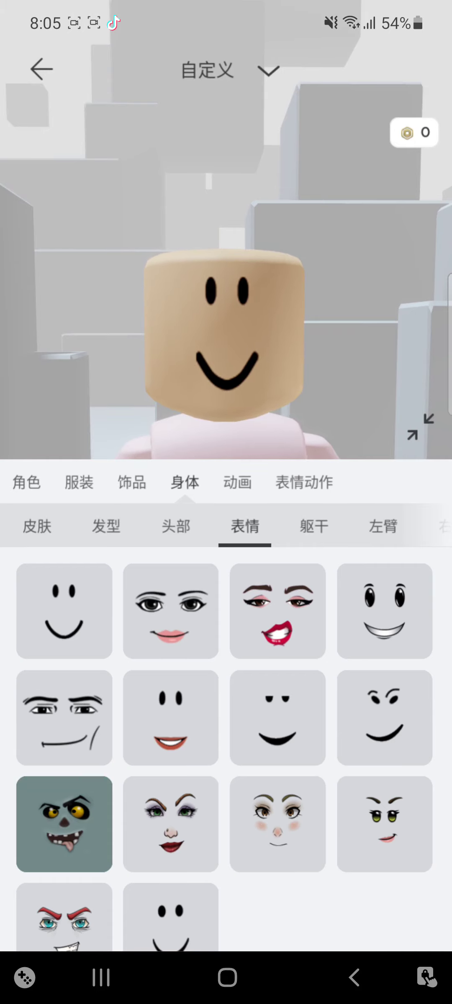
Put the long blonde hair with clips on the avatar.
click(176, 526)
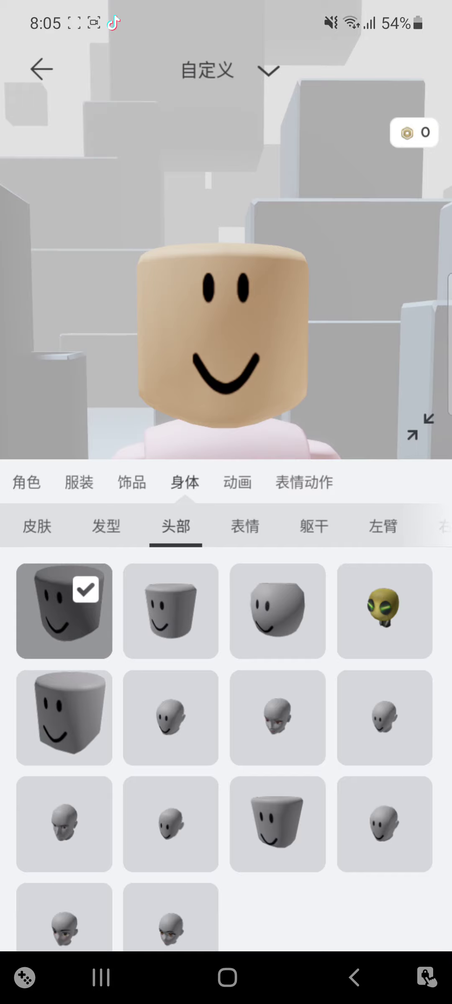
click(107, 526)
click(65, 718)
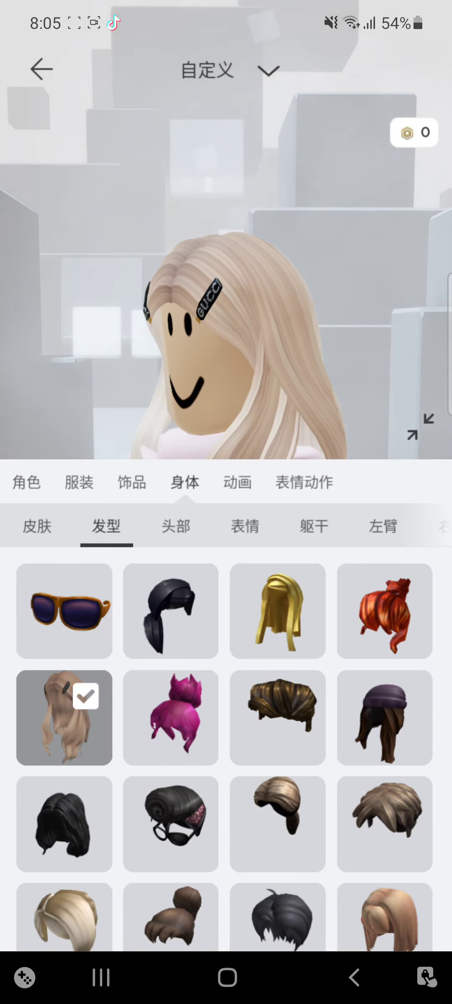
drag(157, 314, 275, 314)
Give the avatar the tongue-out smile face and reveal the torso and leg tabs.
click(244, 526)
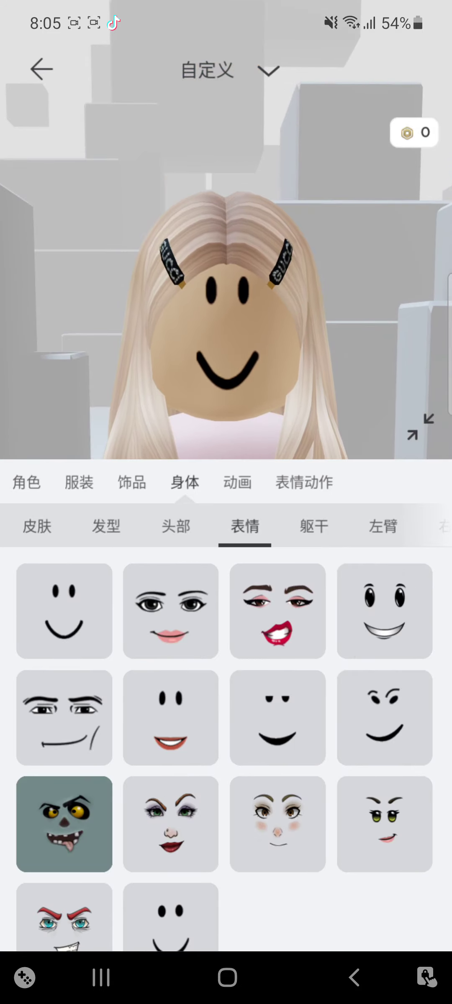
scroll(226, 745, down, 2)
scroll(226, 745, up, 2)
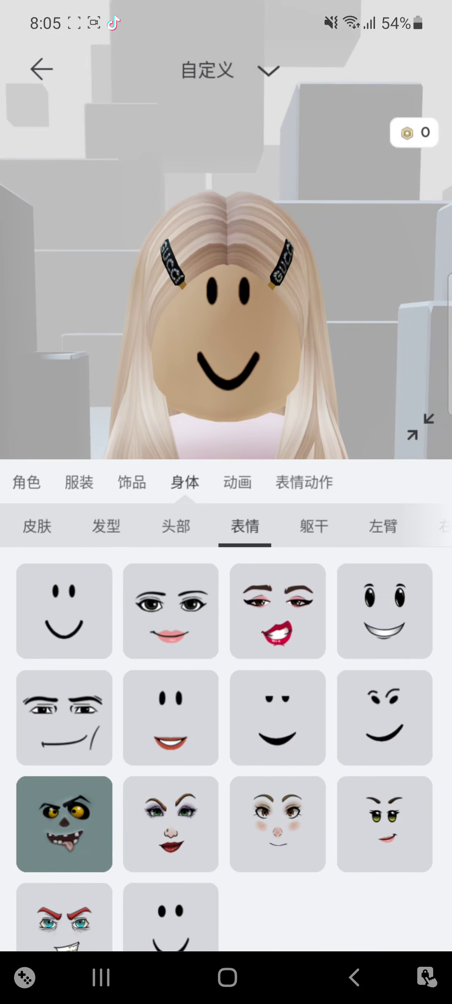
click(170, 918)
drag(274, 314, 158, 314)
click(314, 525)
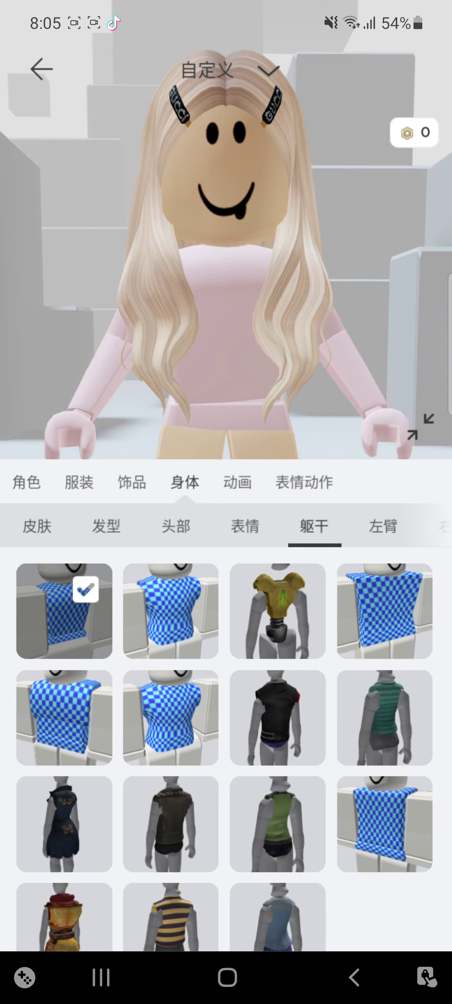
drag(353, 526, 94, 526)
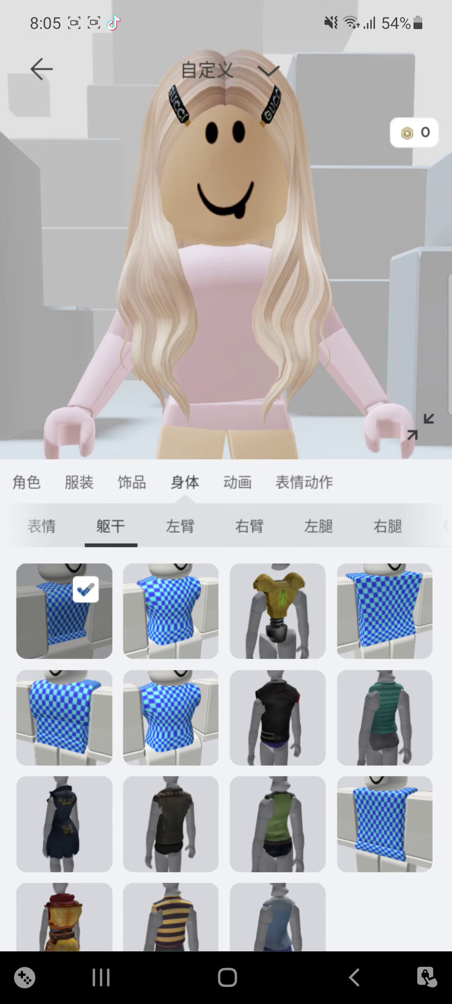
Put on the faded denim classic pants and the heart-necklace classic T-shirt.
click(79, 482)
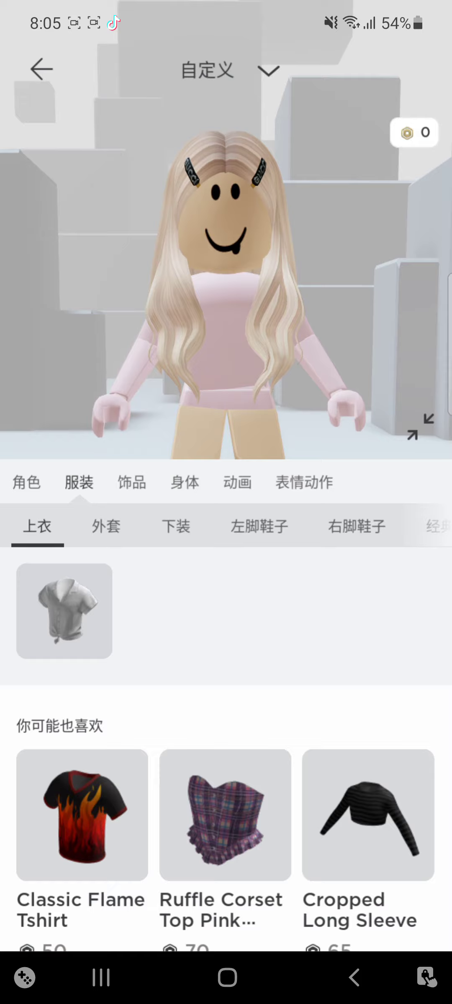
drag(354, 527, 94, 525)
click(325, 526)
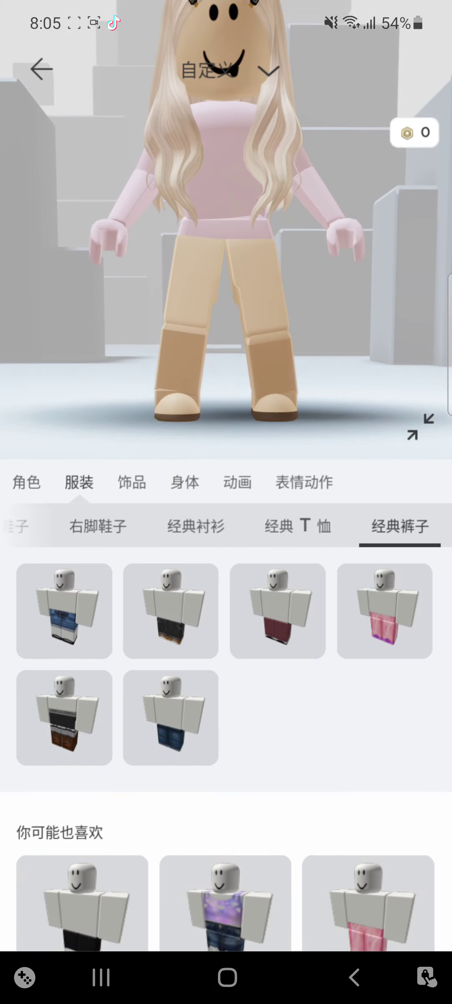
click(64, 610)
click(298, 526)
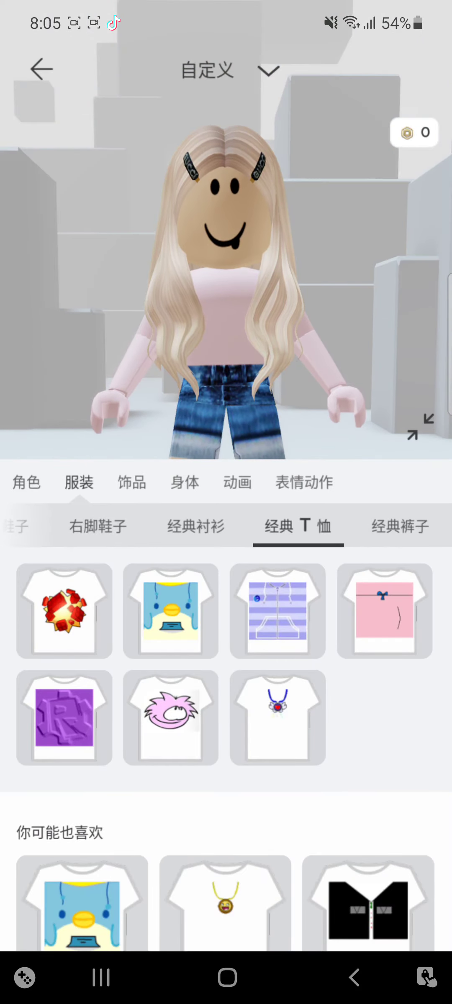
click(277, 717)
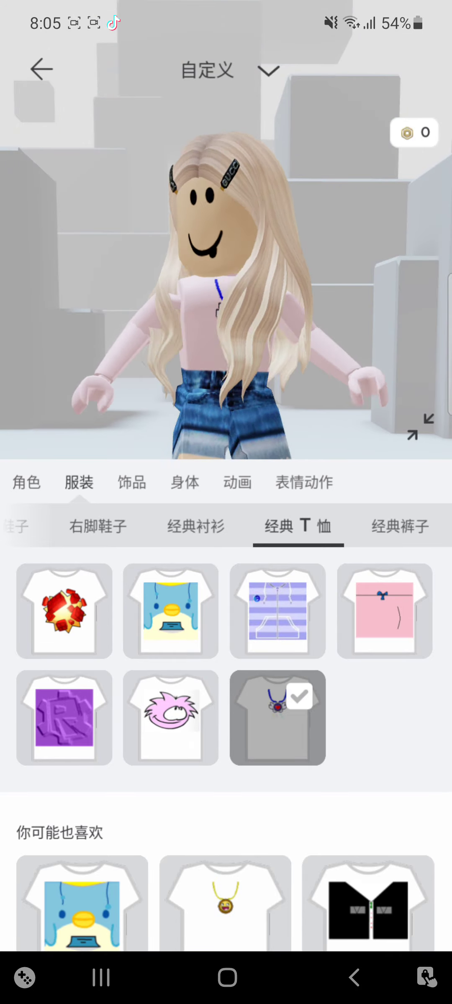
click(184, 483)
Swap the avatar's long right leg for a short one.
click(107, 526)
scroll(236, 526, right, 5)
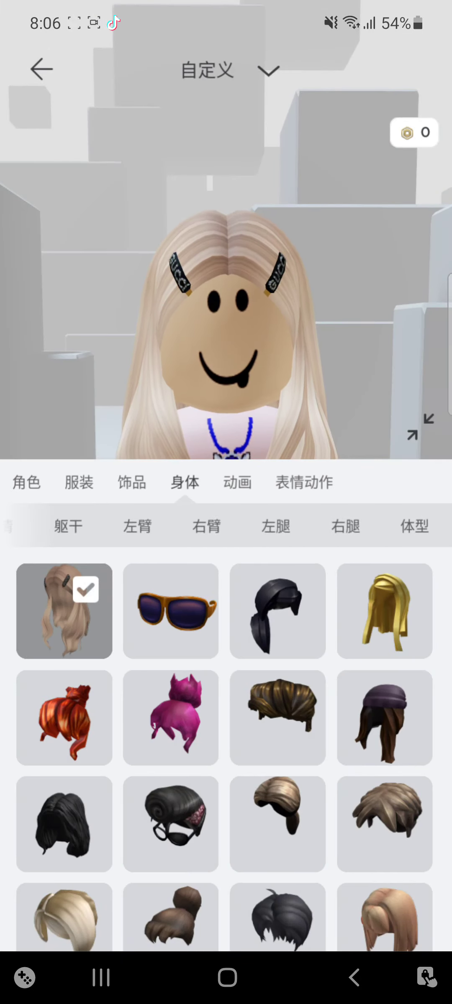
click(276, 526)
click(64, 612)
click(345, 526)
click(64, 611)
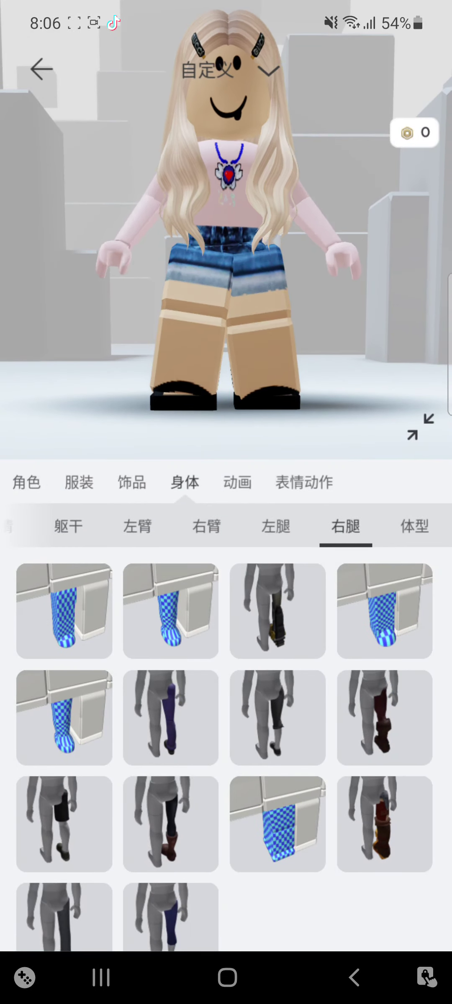
Browse the customiser categories and put the pink yoga mat on the avatar.
click(237, 482)
click(131, 481)
click(78, 481)
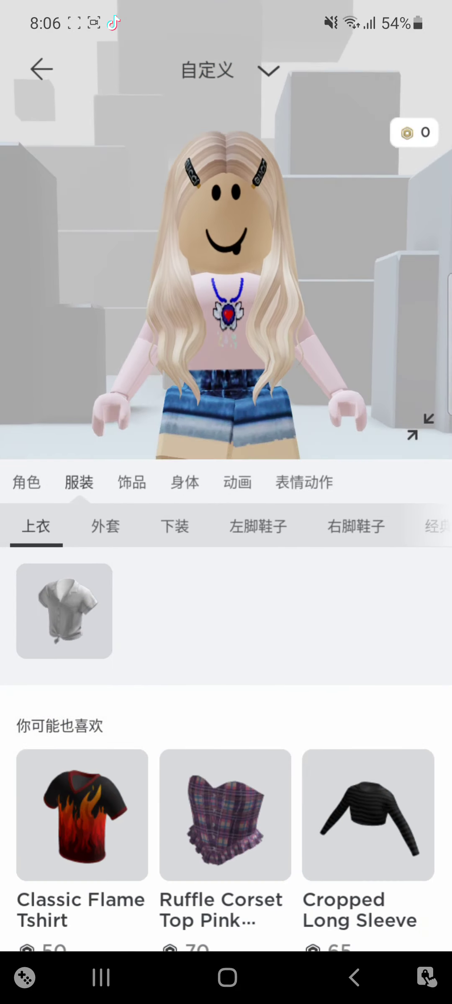
click(131, 482)
click(184, 482)
click(79, 482)
click(131, 482)
click(244, 526)
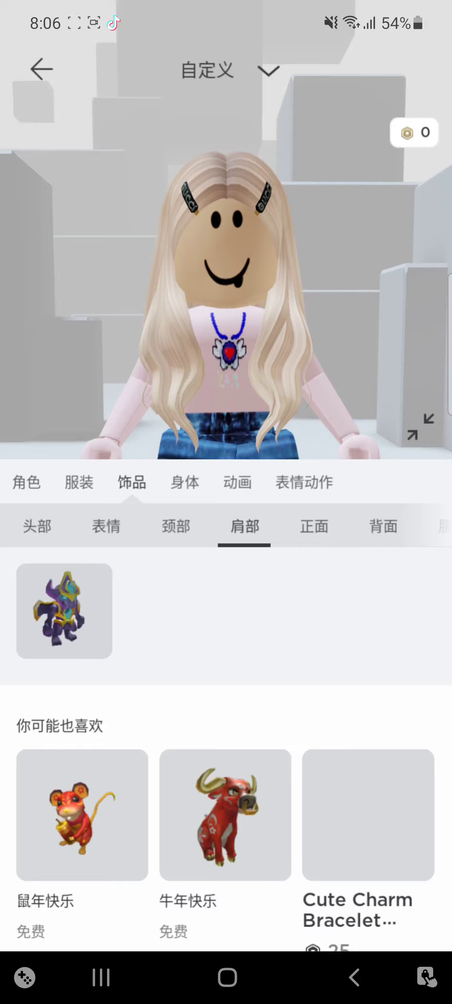
click(314, 526)
click(385, 610)
Look through the face and neck accessories, then add a pink backpack.
click(244, 525)
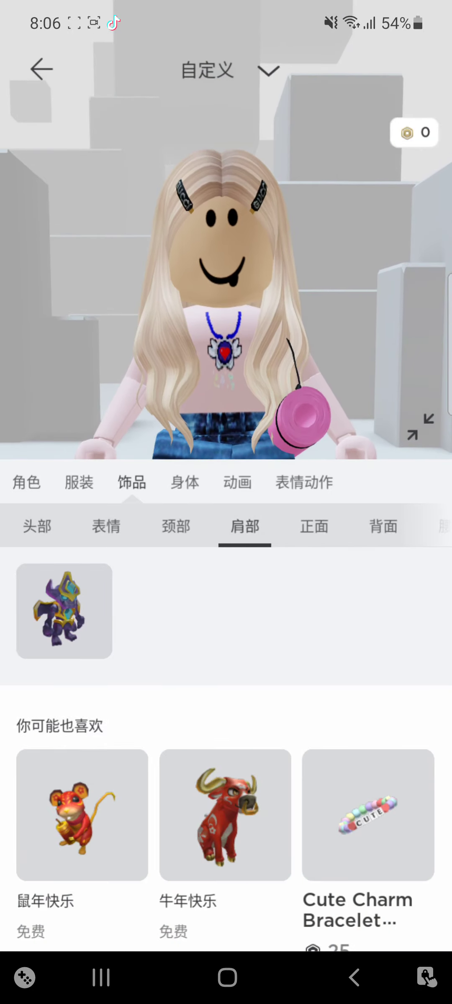
click(106, 525)
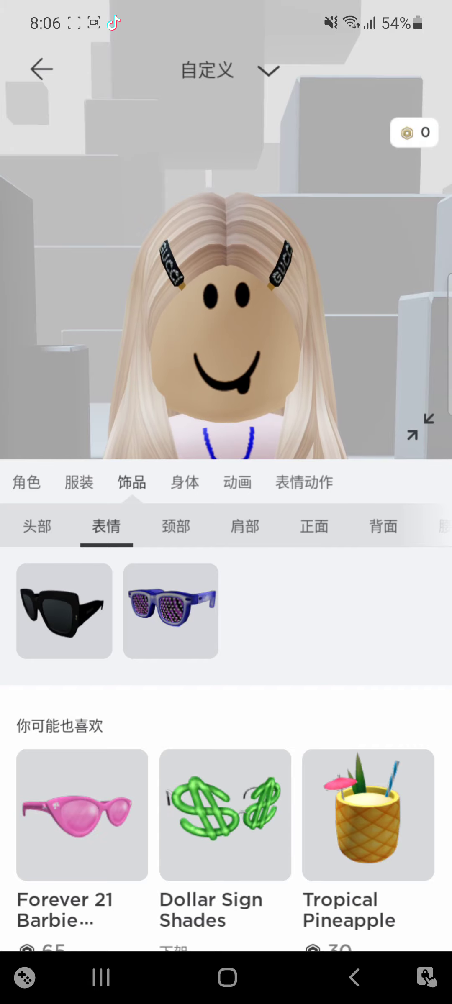
click(176, 526)
click(244, 526)
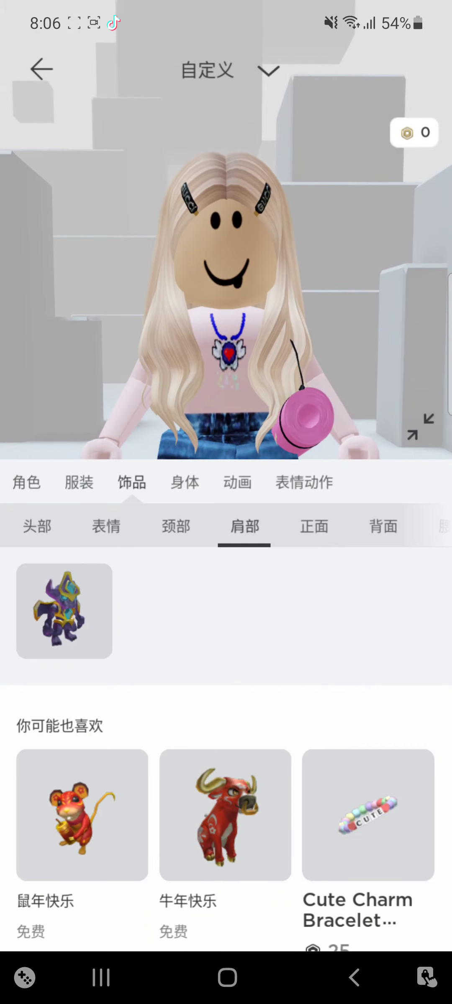
click(315, 526)
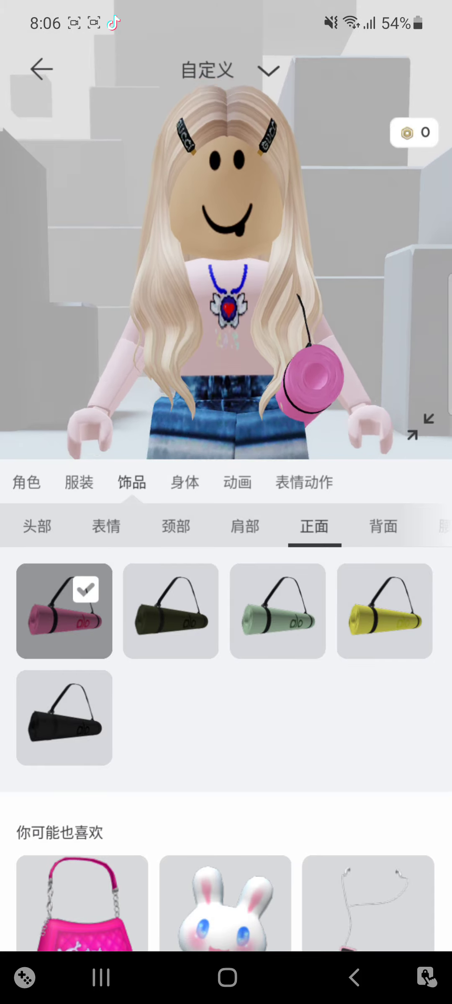
click(383, 526)
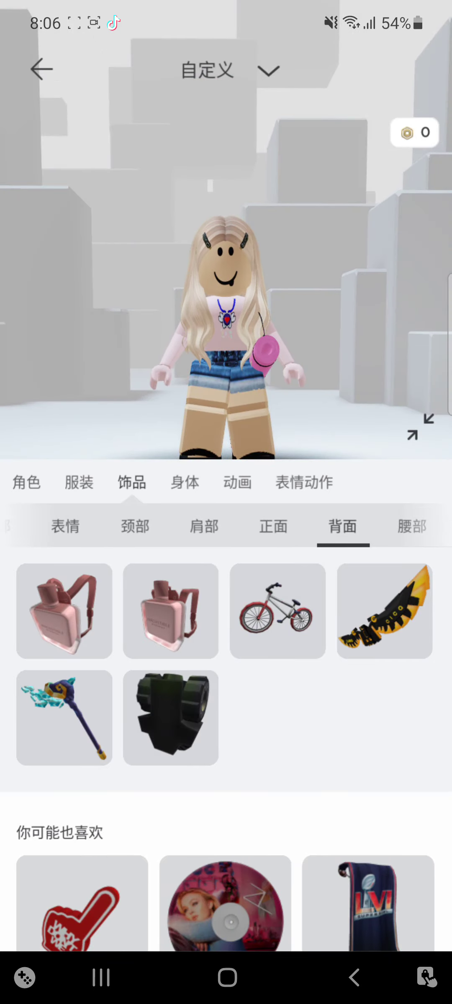
click(171, 611)
Switch to the other pink backpack variant and return to the avatar overview.
drag(142, 314, 329, 314)
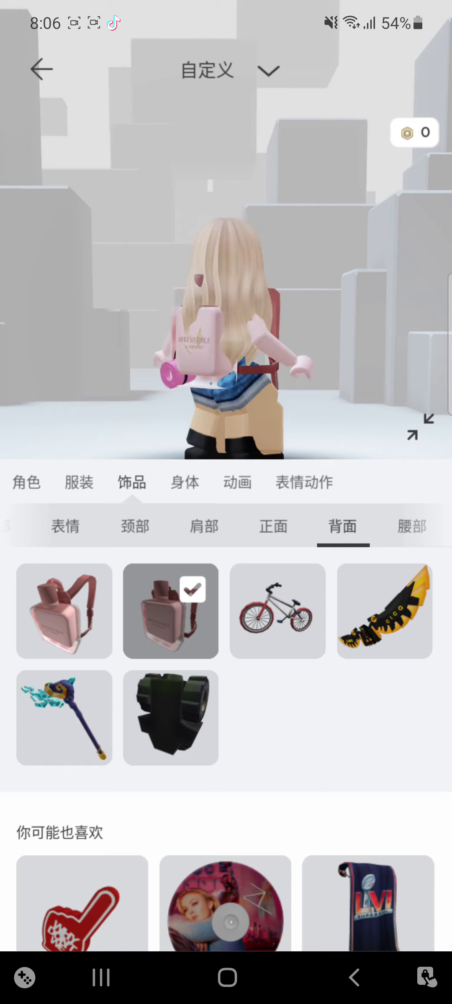
click(65, 612)
drag(141, 314, 330, 313)
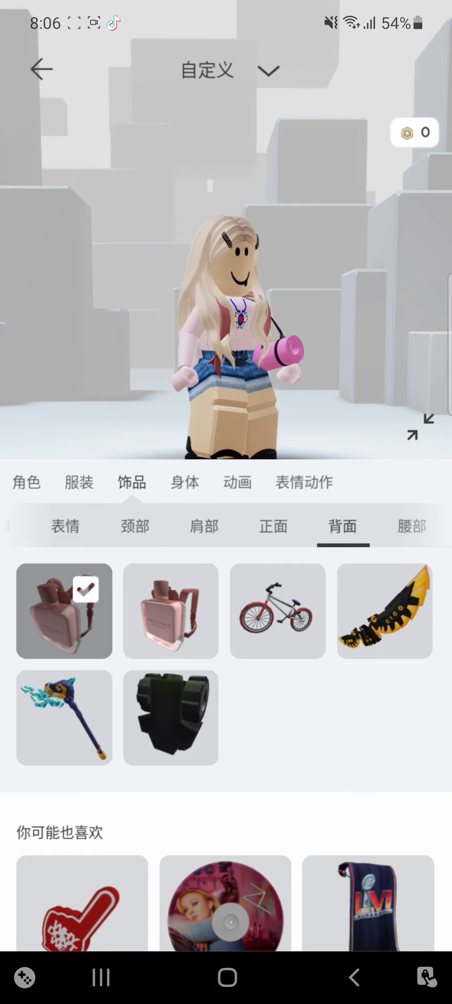
drag(157, 315, 298, 313)
click(41, 69)
Visit the Home page, recheck the finished avatar, and return Home.
click(45, 925)
scroll(226, 502, right, 10)
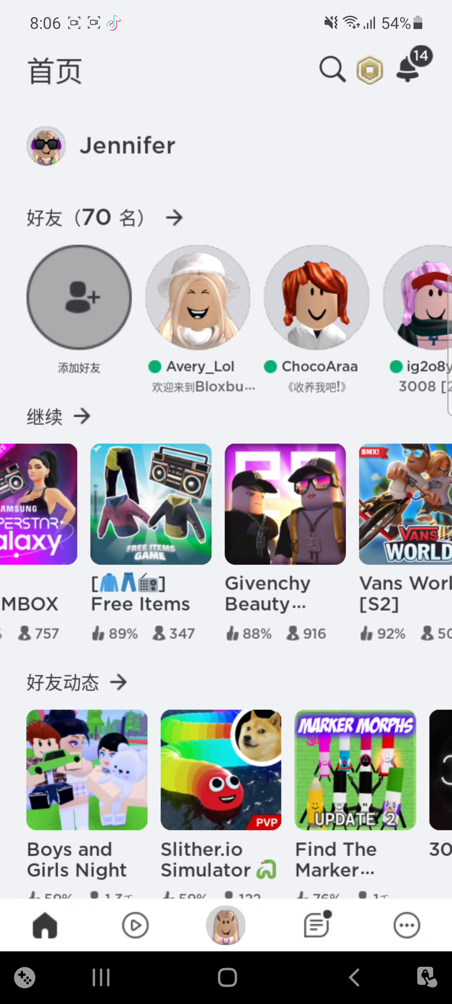
scroll(226, 502, left, 8)
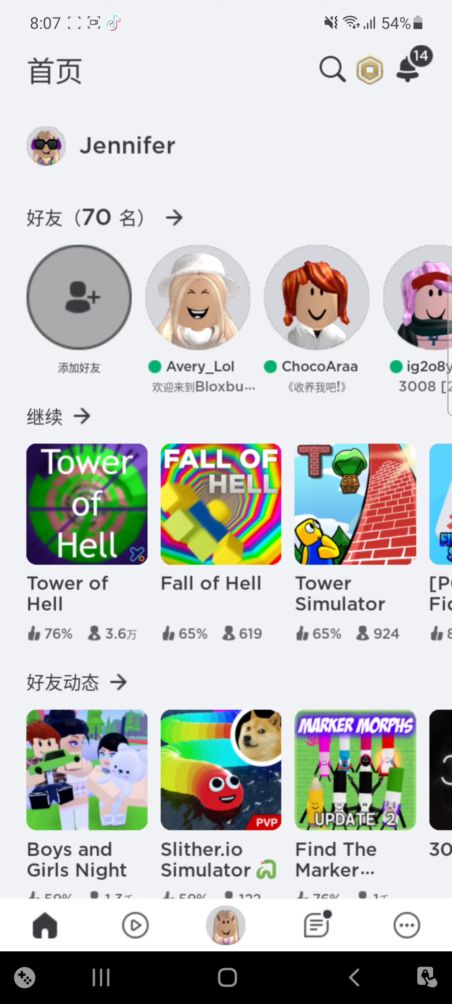
click(226, 925)
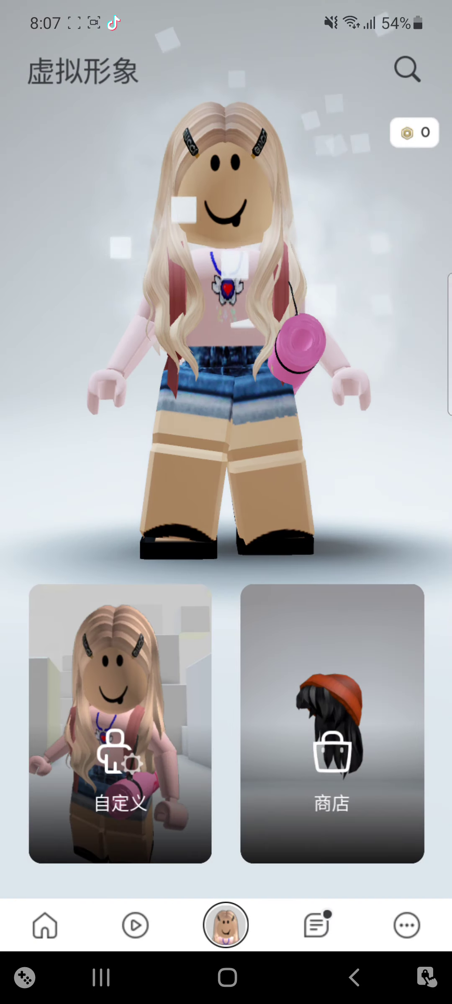
click(45, 925)
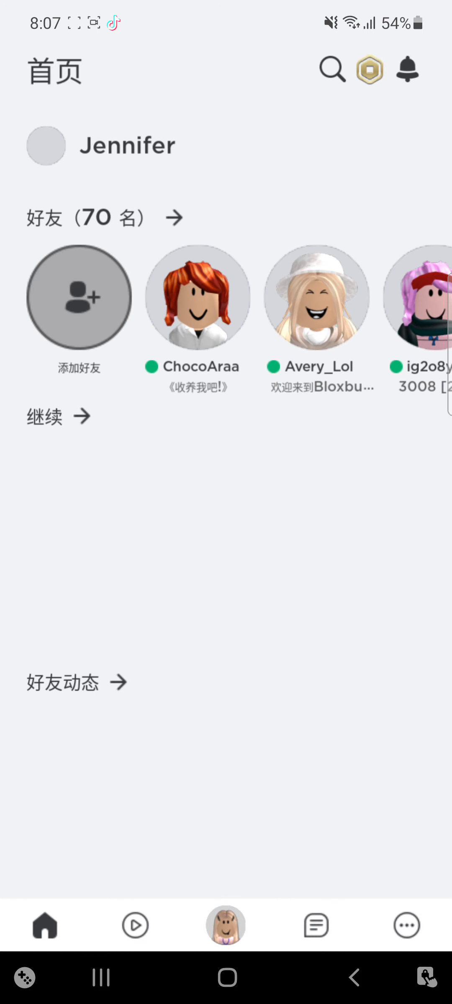
click(332, 70)
text(gucci town)
Submit the 'gucci town' search and open the Gucci Town result.
key(Return)
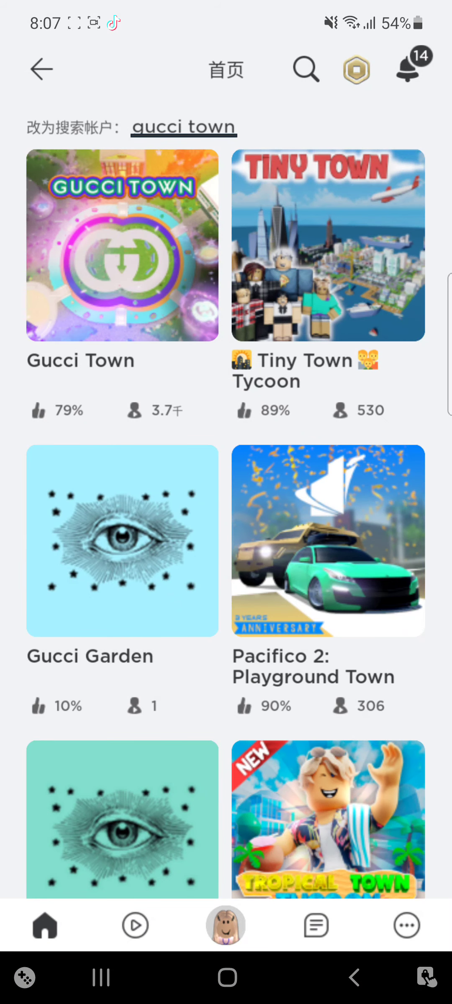
click(122, 245)
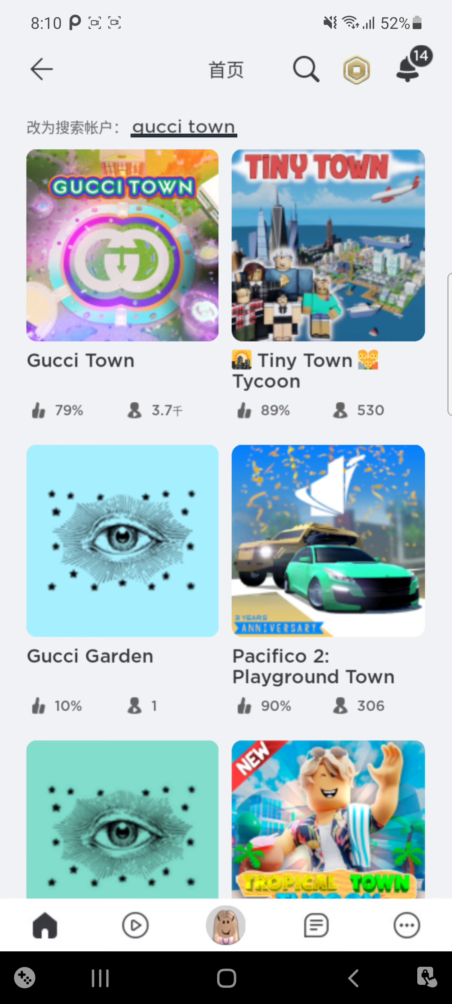
Close the Gucci Town search, go Home, and open the Alo 静修室 game's details.
click(40, 69)
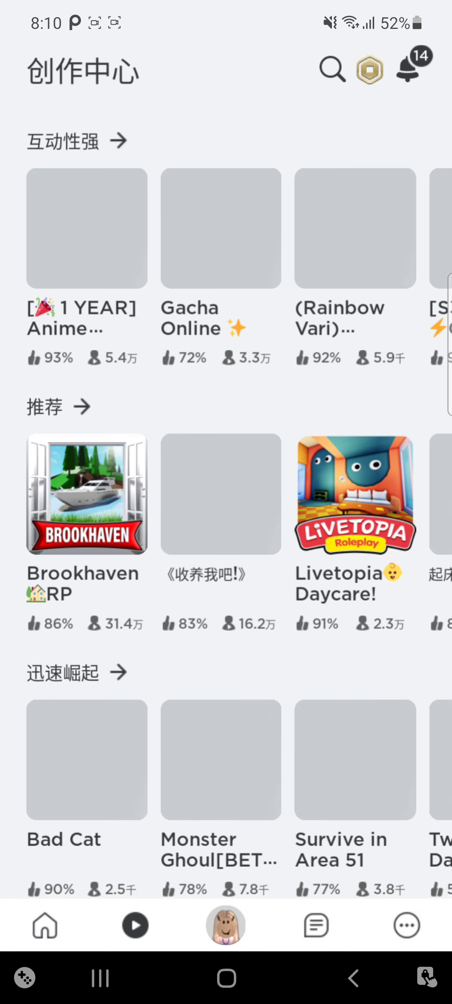
click(332, 70)
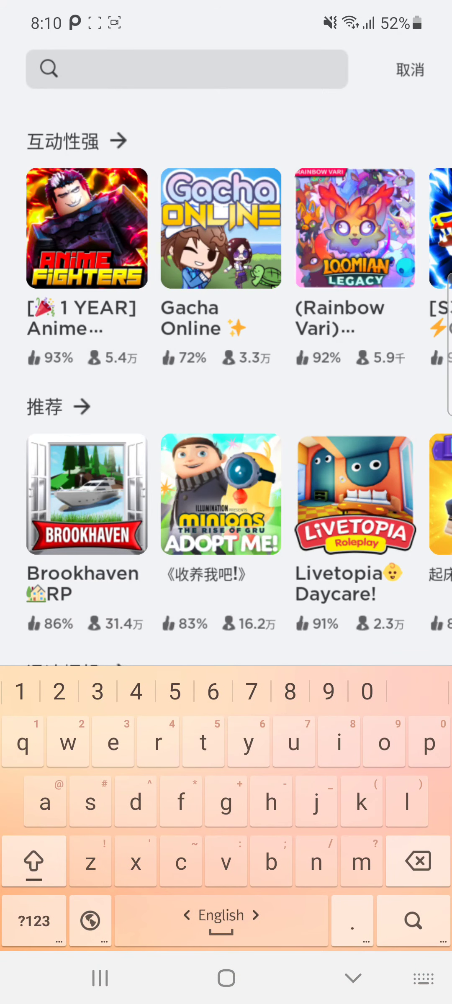
click(409, 70)
click(45, 925)
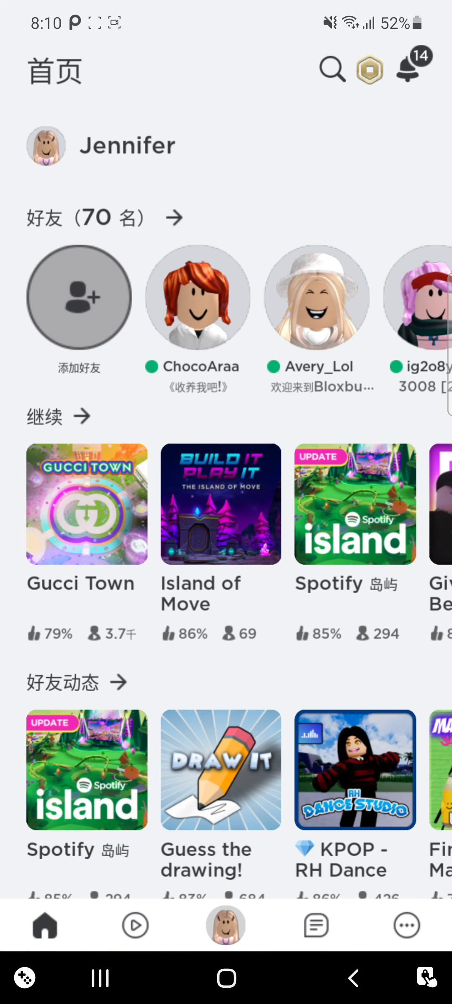
scroll(226, 518, right, 8)
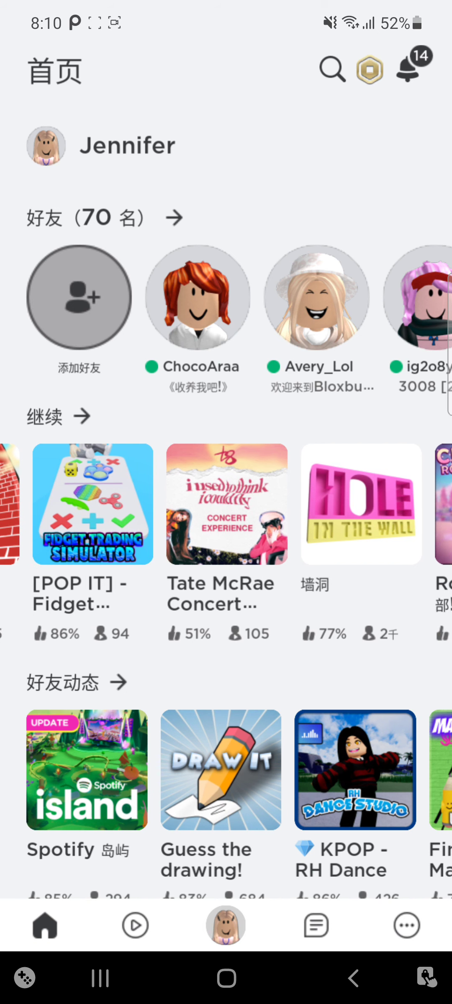
scroll(226, 518, right, 8)
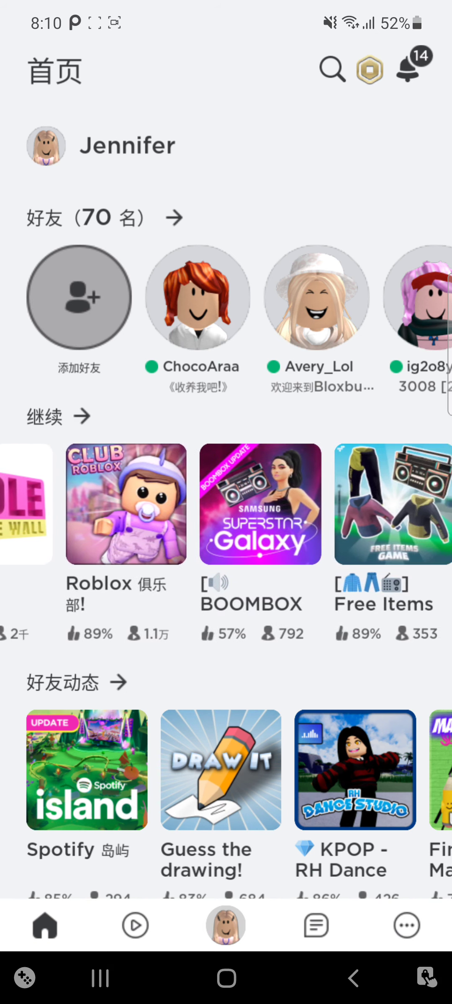
scroll(226, 518, right, 8)
scroll(226, 518, right, 3)
scroll(226, 517, left, 3)
scroll(226, 518, left, 3)
scroll(226, 518, right, 6)
scroll(226, 517, right, 3)
scroll(226, 518, right, 3)
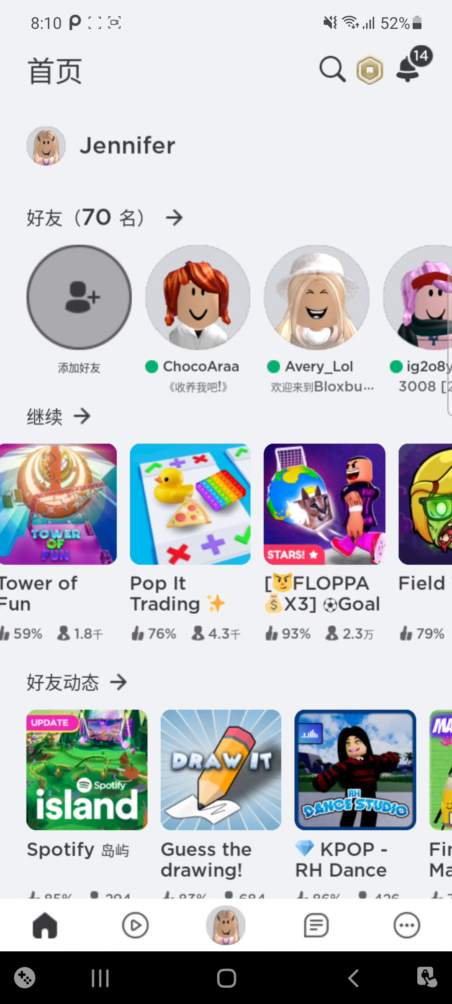
scroll(226, 519, right, 3)
scroll(226, 518, right, 3)
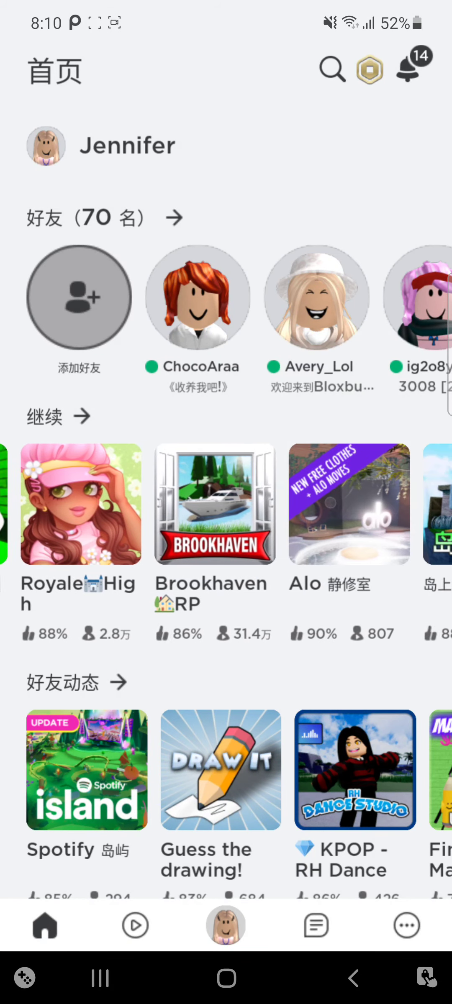
scroll(226, 518, right, 3)
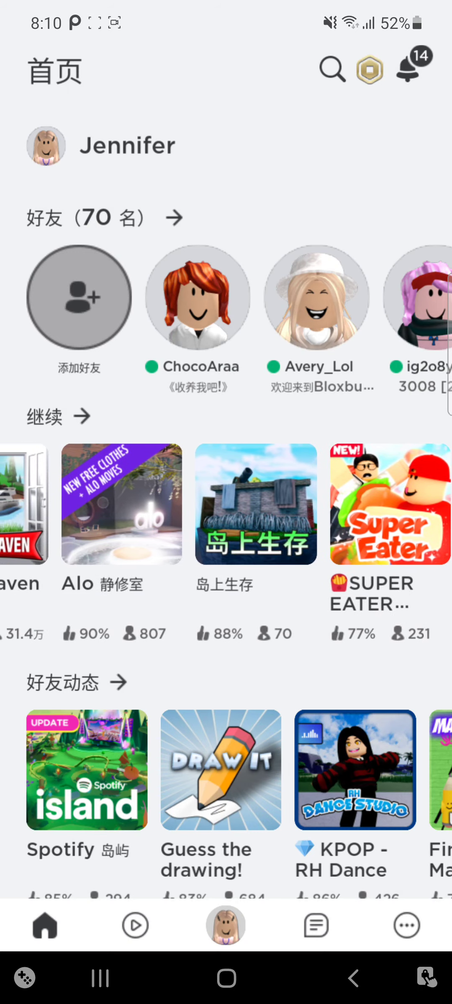
click(115, 504)
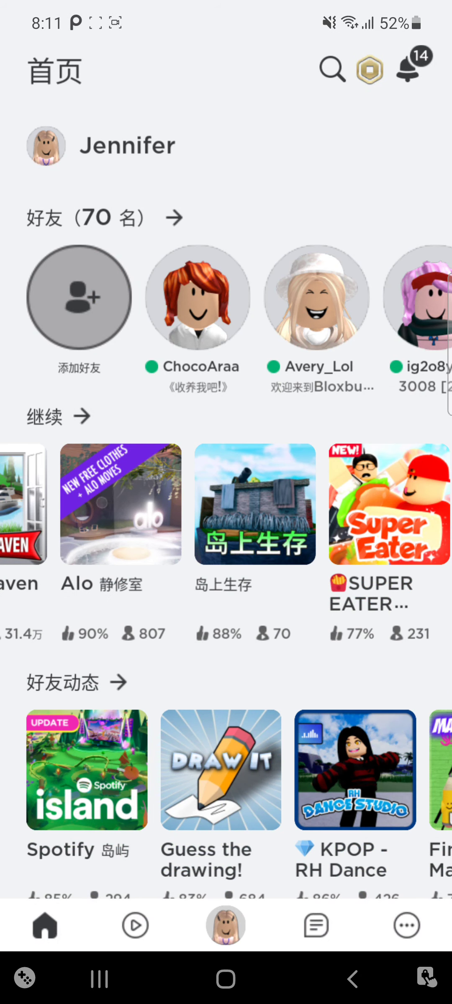
scroll(226, 534, right, 8)
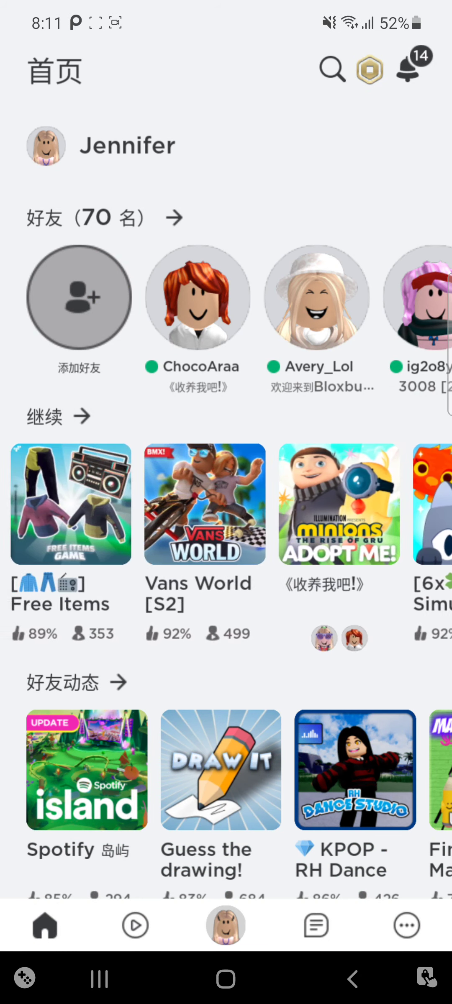
scroll(226, 502, left, 2)
Close and relaunch Roblox, then bring up an empty game search field.
click(99, 979)
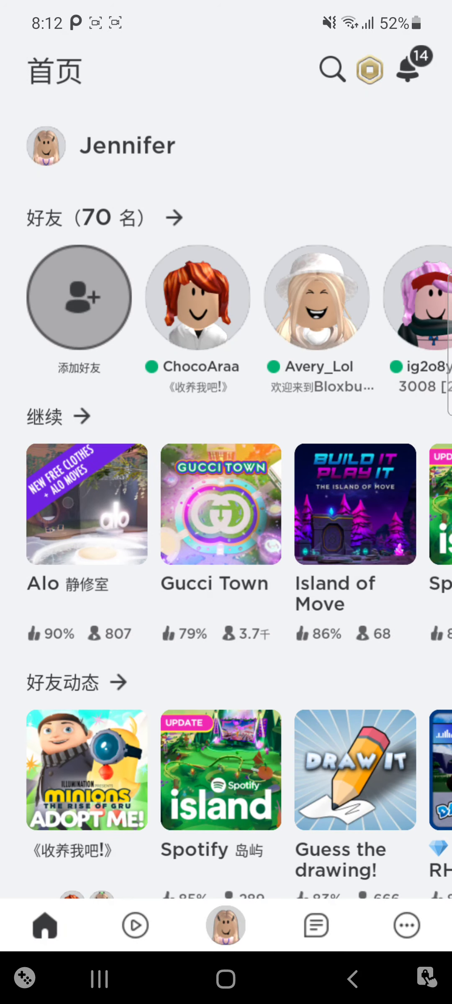
click(333, 70)
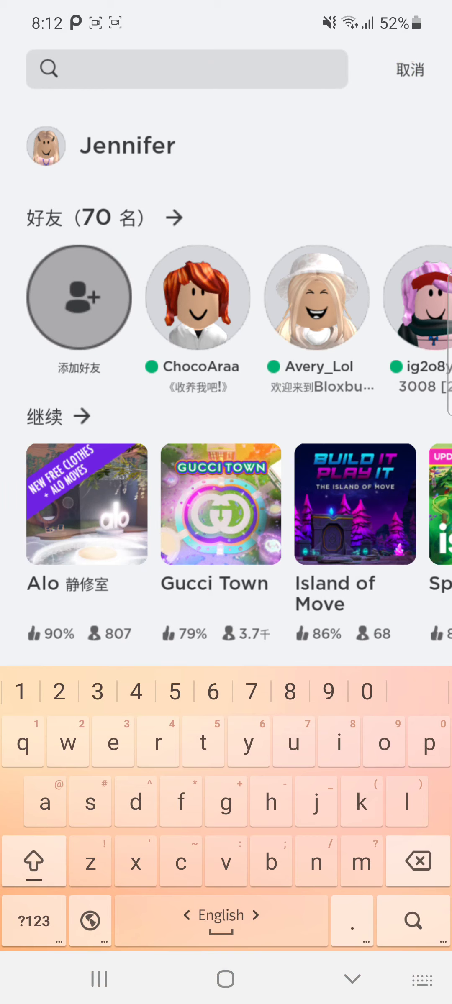
Back on Home, preview the Givenchy Beauty House tile's details, then dismiss them.
click(409, 69)
drag(354, 503, 79, 502)
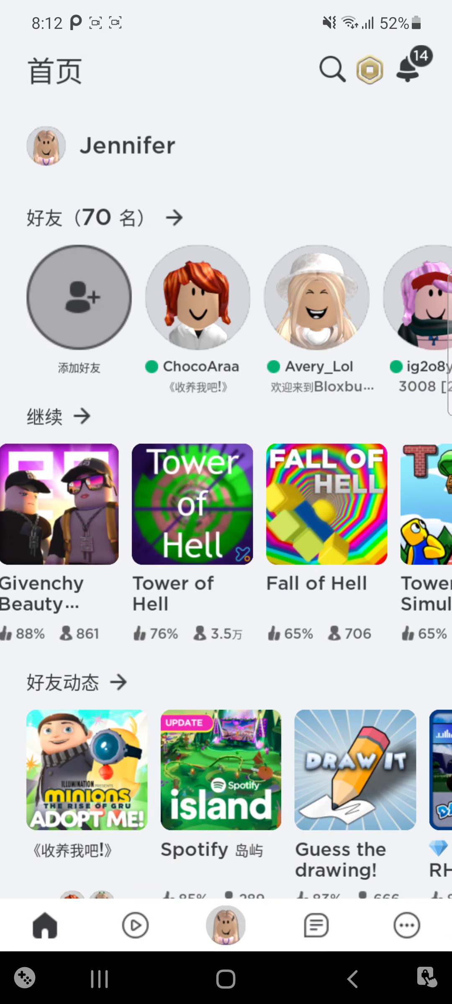
drag(314, 502, 157, 502)
drag(79, 502, 220, 502)
click(169, 518)
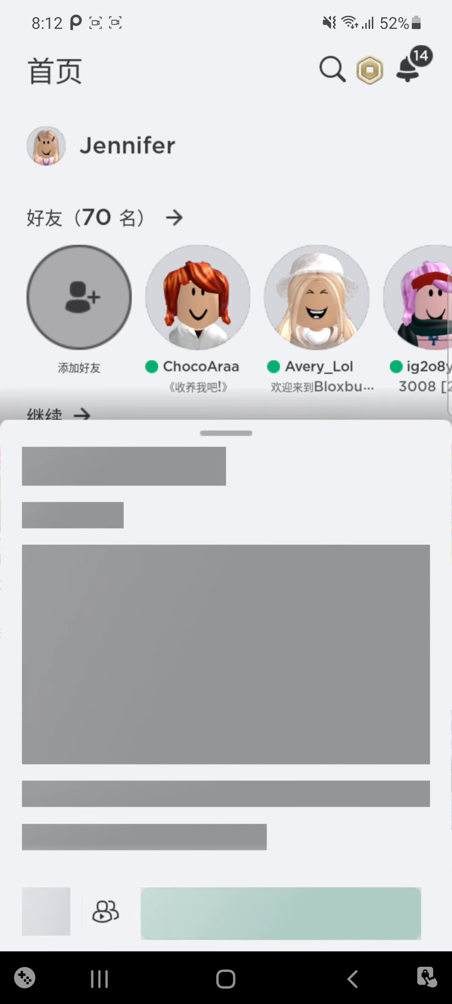
key(Escape)
Search for 'givenchy', return Home and reopen the Givenchy Beauty House details.
click(332, 71)
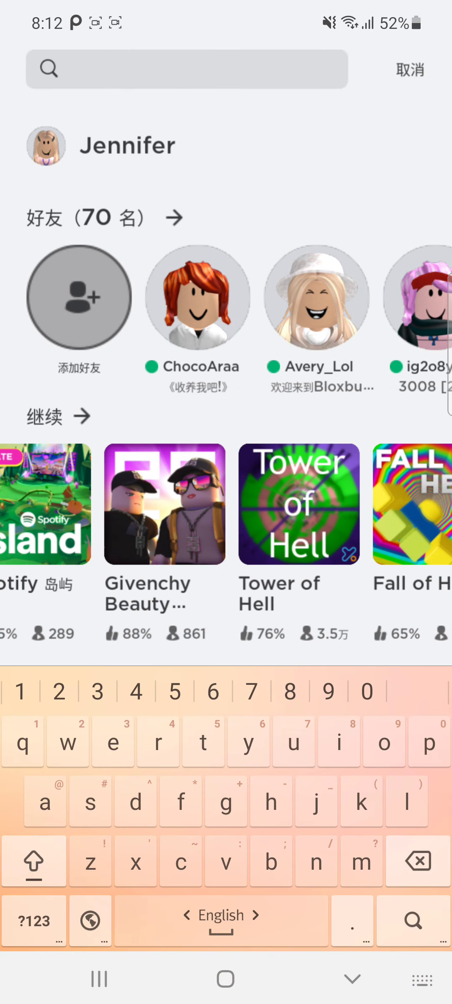
text(given)
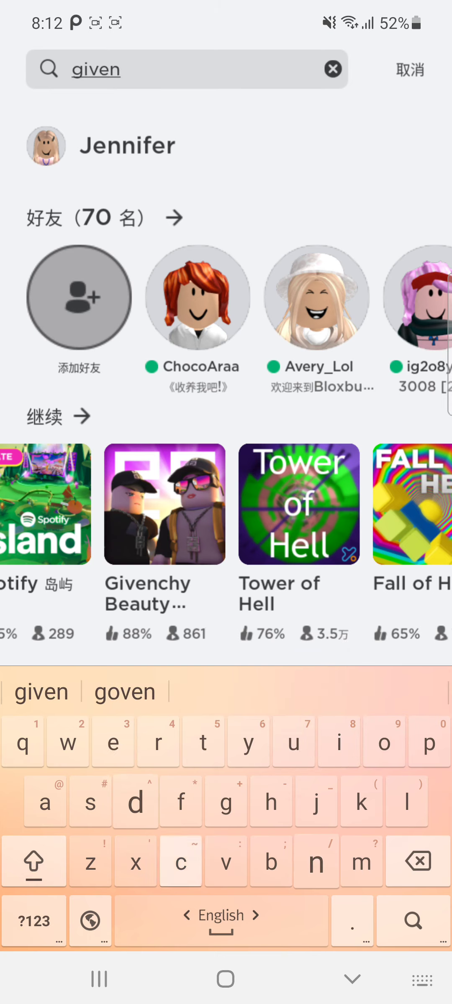
text(cy)
key(BackSpace)
text(hy)
key(Return)
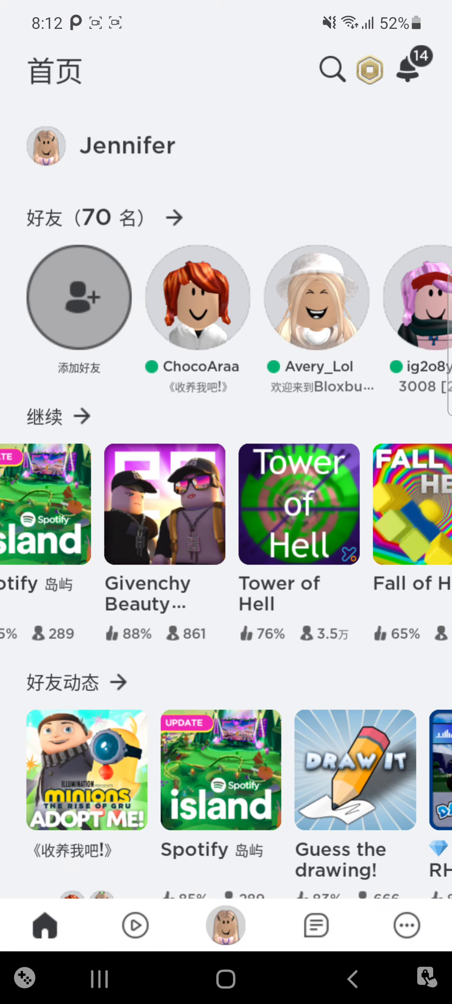
click(332, 69)
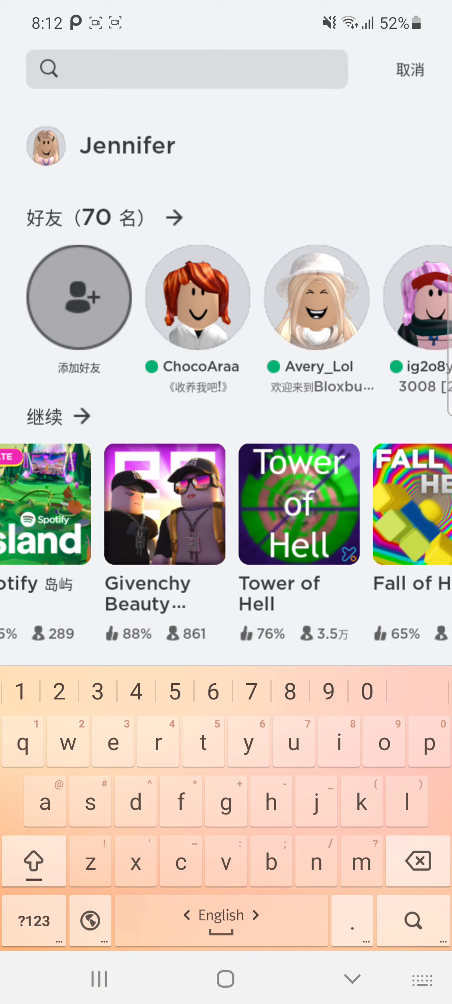
click(410, 70)
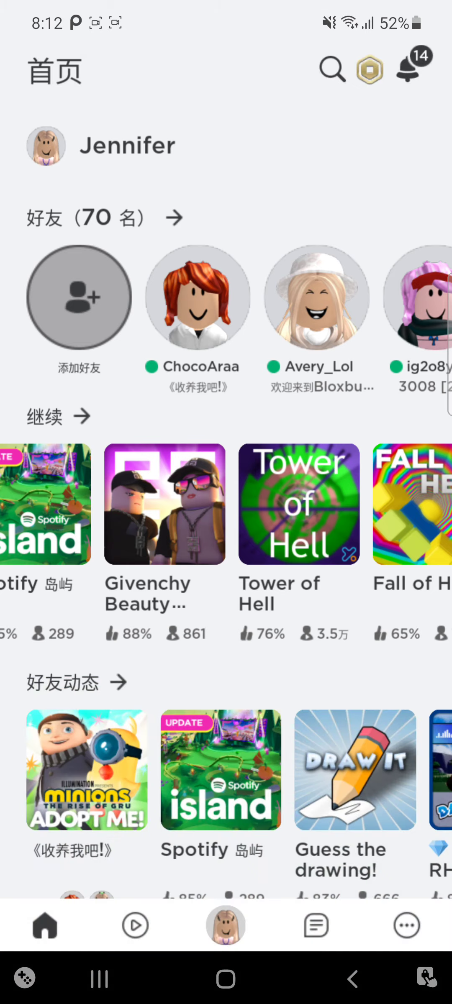
click(141, 502)
Join Givenchy Beauty House using Play in its detail sheet.
click(280, 913)
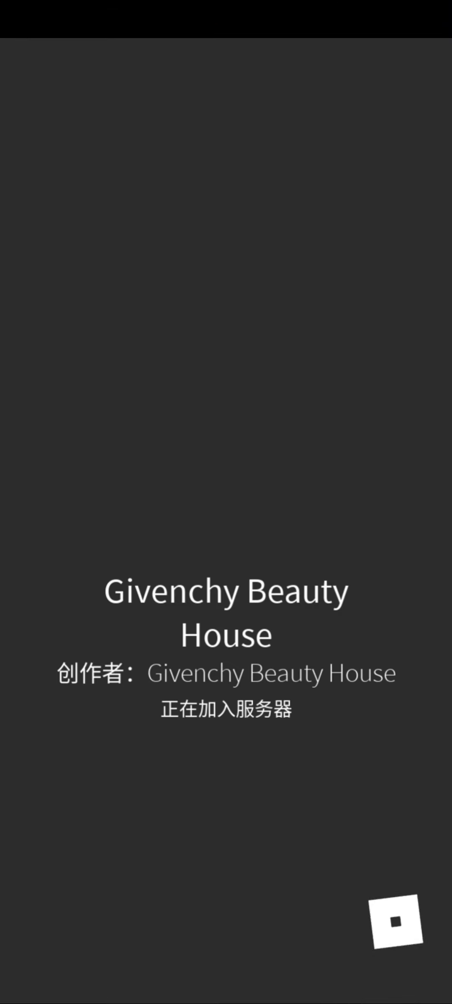